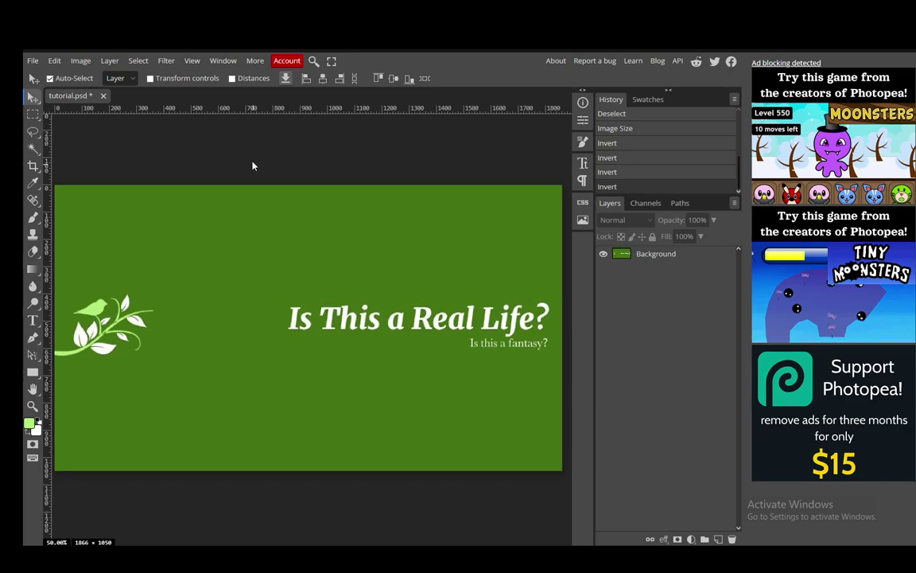
{"action": "key", "text": "ctrl+o"}
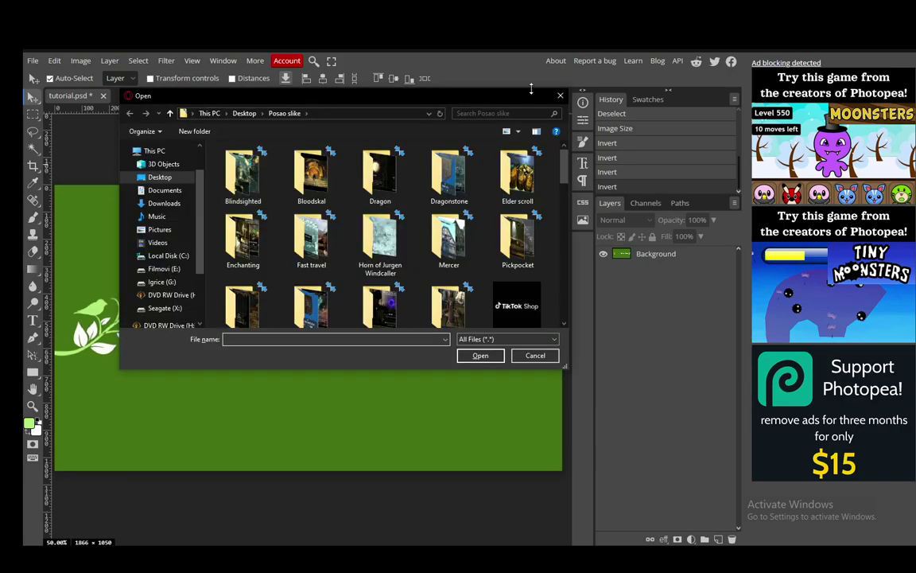
{"action": "key", "text": "Escape"}
{"action": "left_click", "coordinate": [649, 259]}
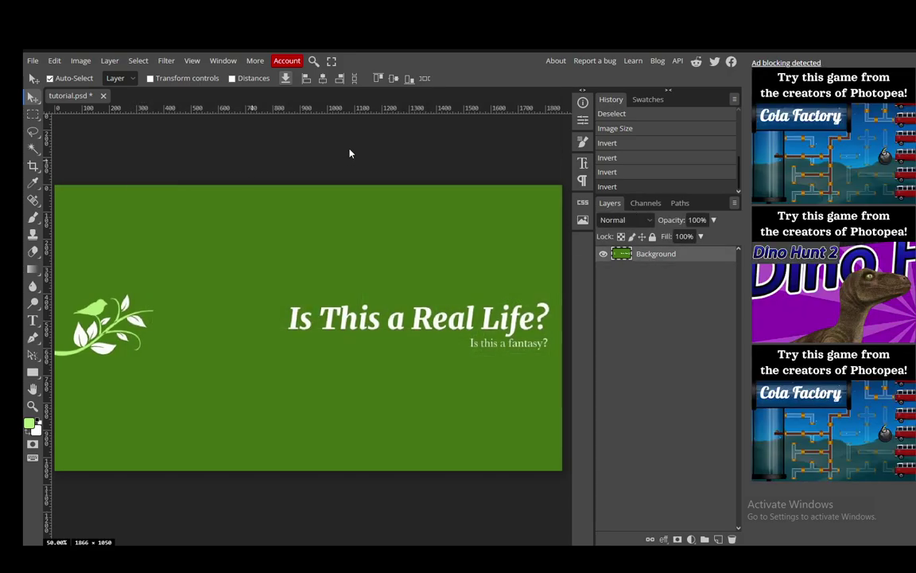
{"action": "key", "text": "ctrl+i"}
{"action": "key", "text": "ctrl+i"}
{"action": "key", "text": "ctrl+i"}
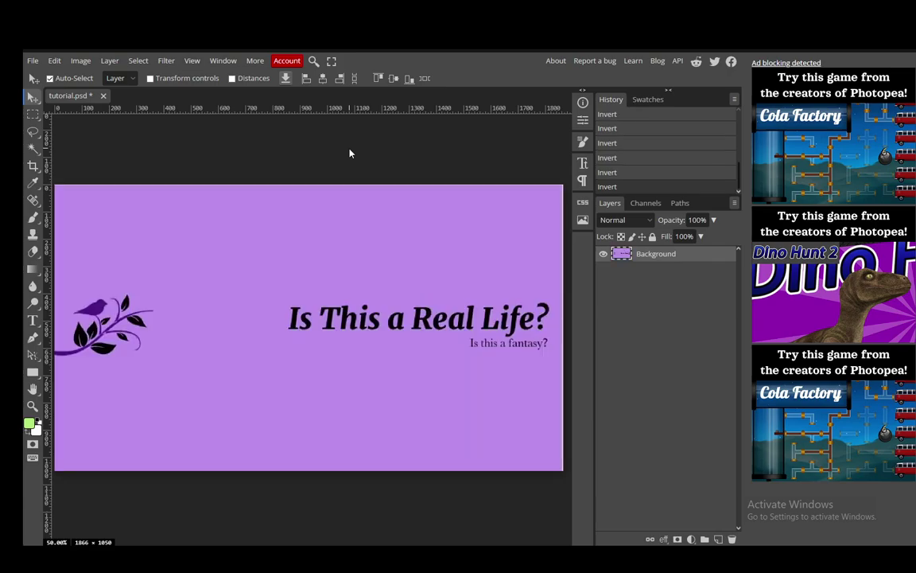
{"action": "key", "text": "ctrl+i"}
{"action": "key", "text": "ctrl+i"}
{"action": "key", "text": "ctrl+i"}
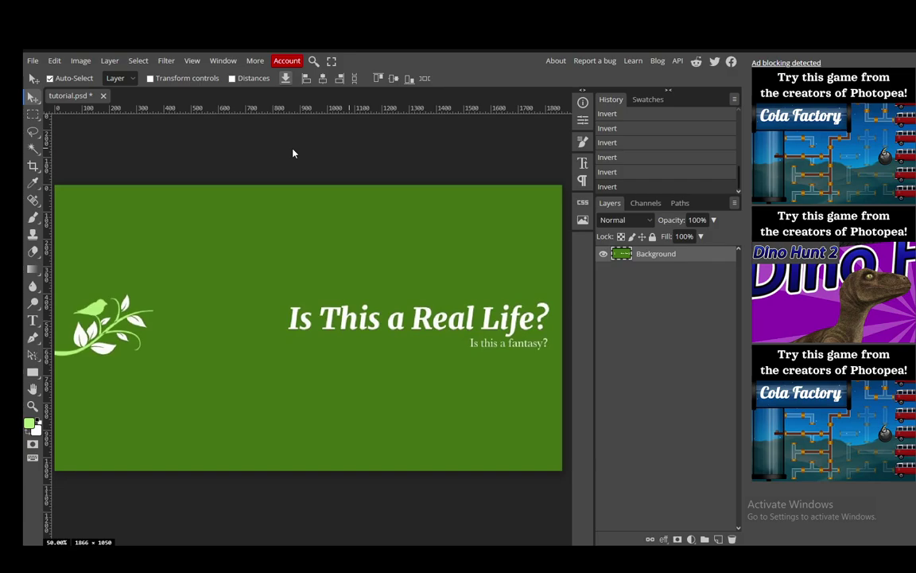
{"action": "key", "text": "ctrl+i"}
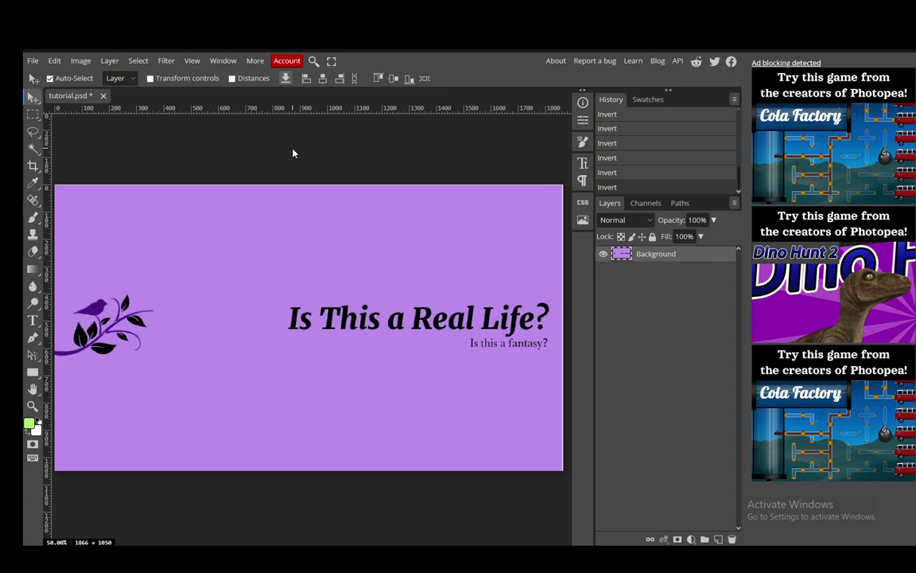
{"action": "key", "text": "ctrl+i"}
{"action": "key", "text": "ctrl+i"}
{"action": "key", "text": "ctrl+i"}
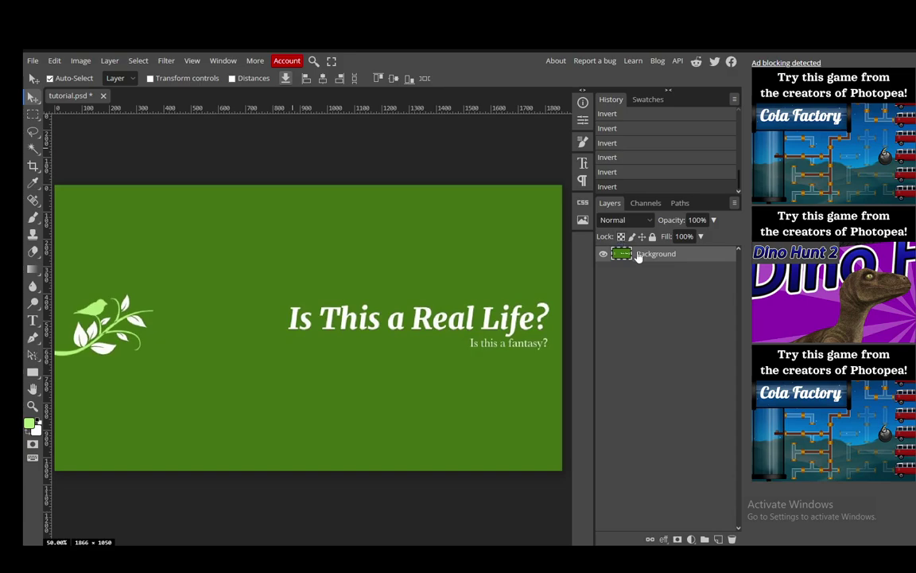
{"action": "left_click", "coordinate": [81, 60]}
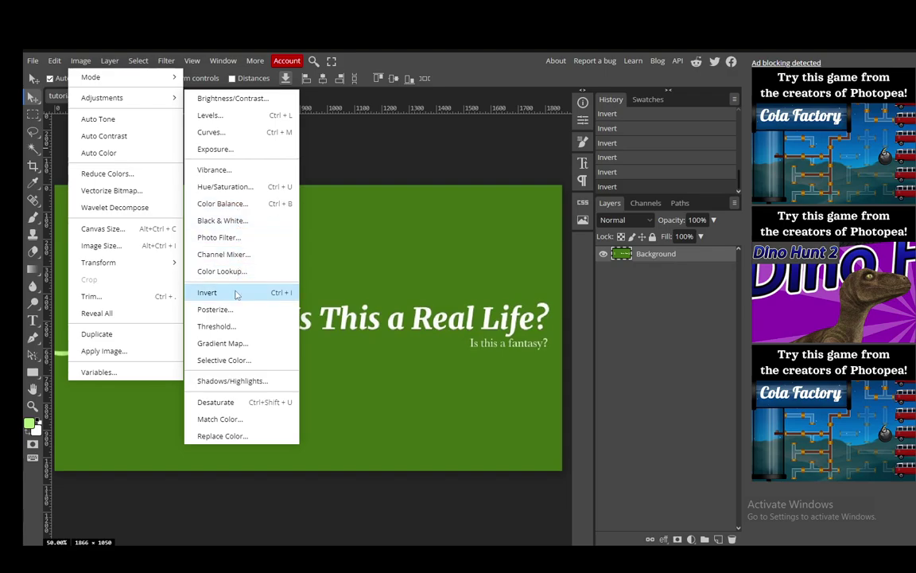
{"action": "mouse_move", "coordinate": [101, 98]}
{"action": "left_click", "coordinate": [238, 293]}
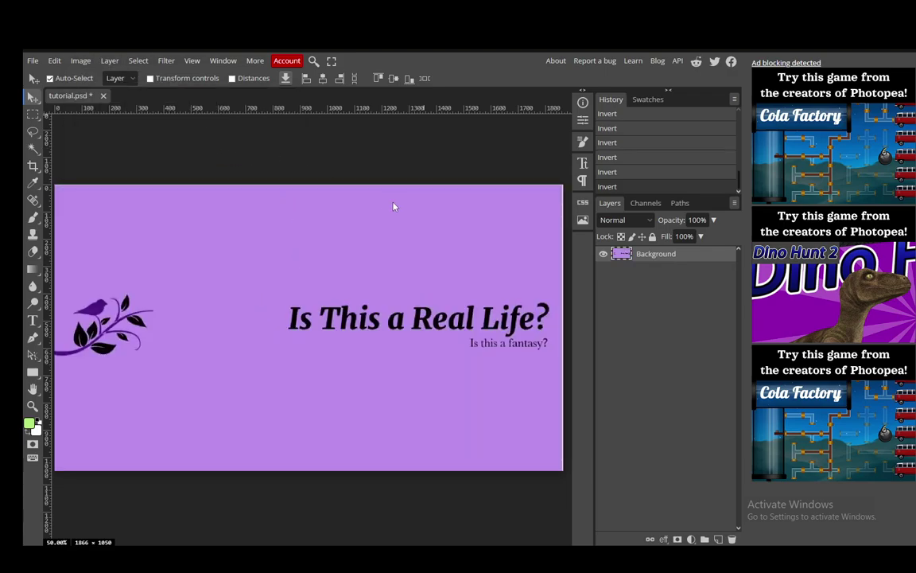
{"action": "key", "text": "ctrl+i"}
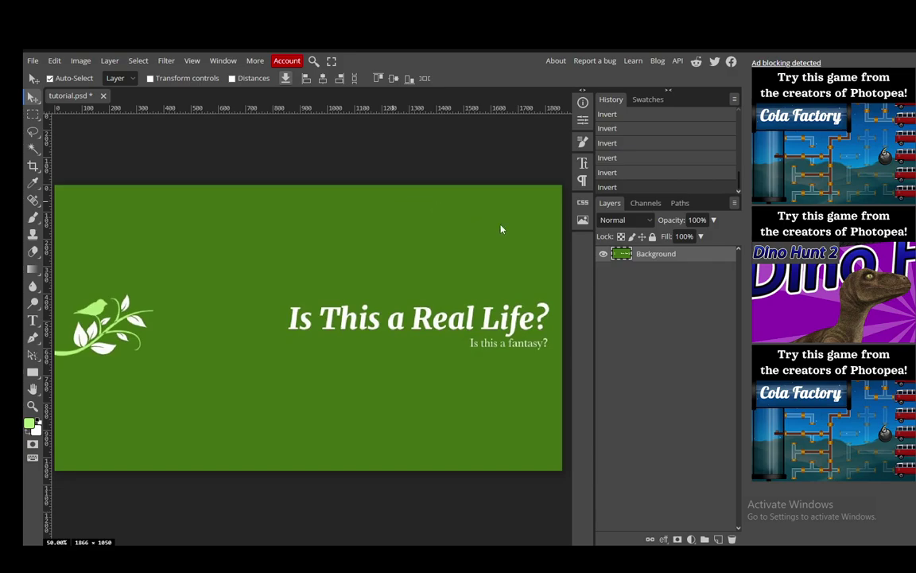
{"action": "right_click", "coordinate": [646, 256]}
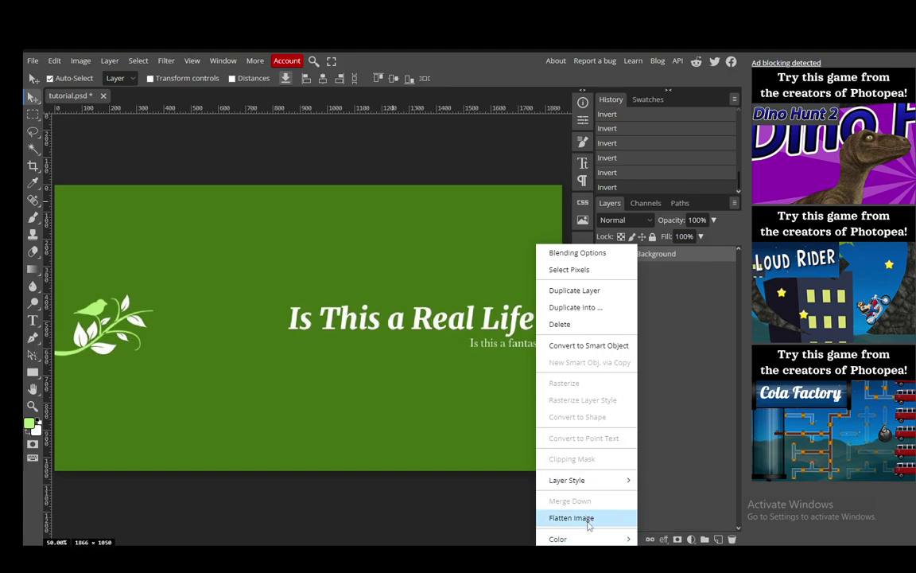
{"action": "left_click", "coordinate": [726, 371]}
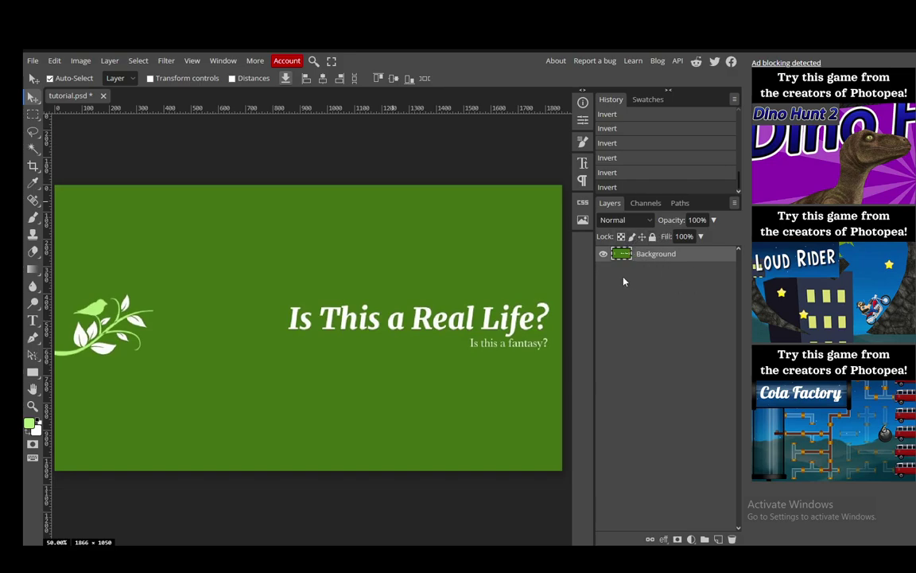
{"action": "left_click", "coordinate": [342, 151]}
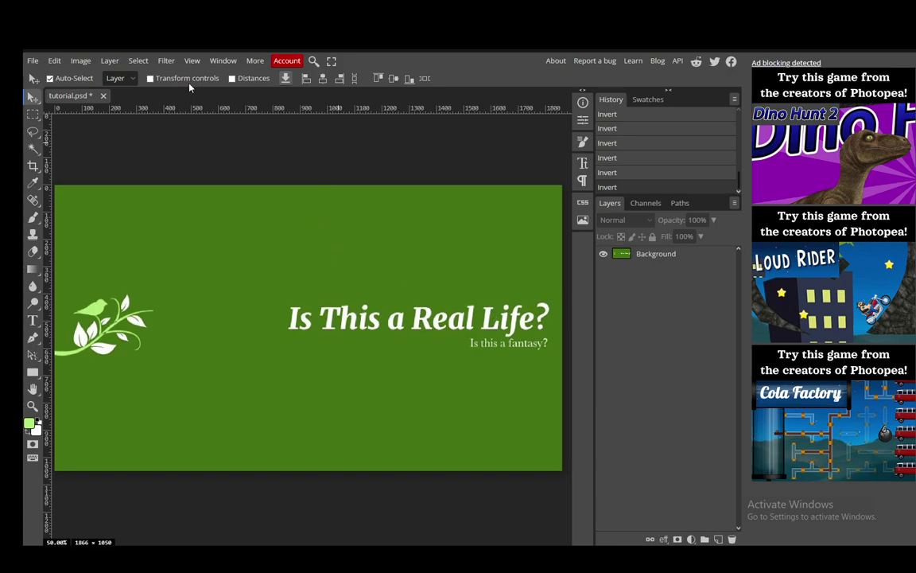
{"action": "left_click", "coordinate": [82, 61]}
{"action": "mouse_move", "coordinate": [103, 98]}
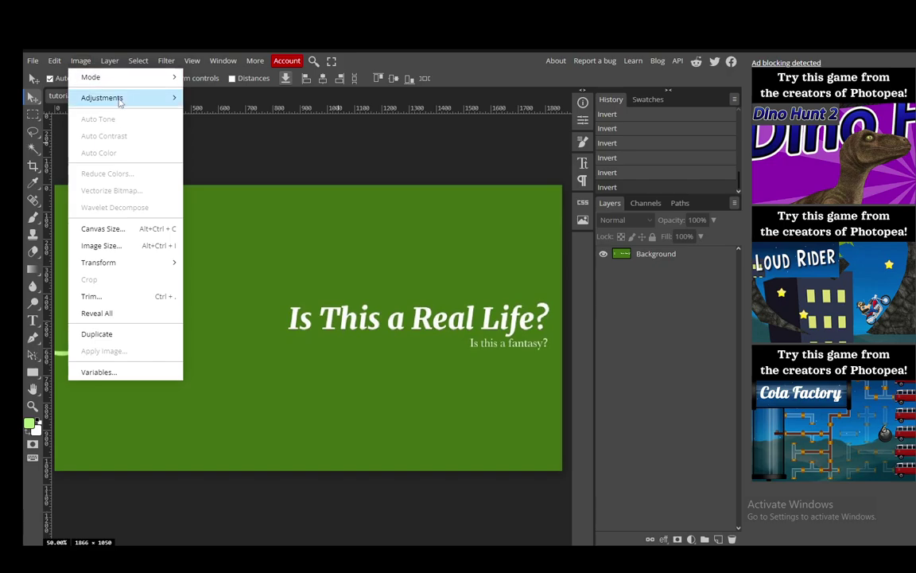
{"action": "left_click", "coordinate": [421, 159]}
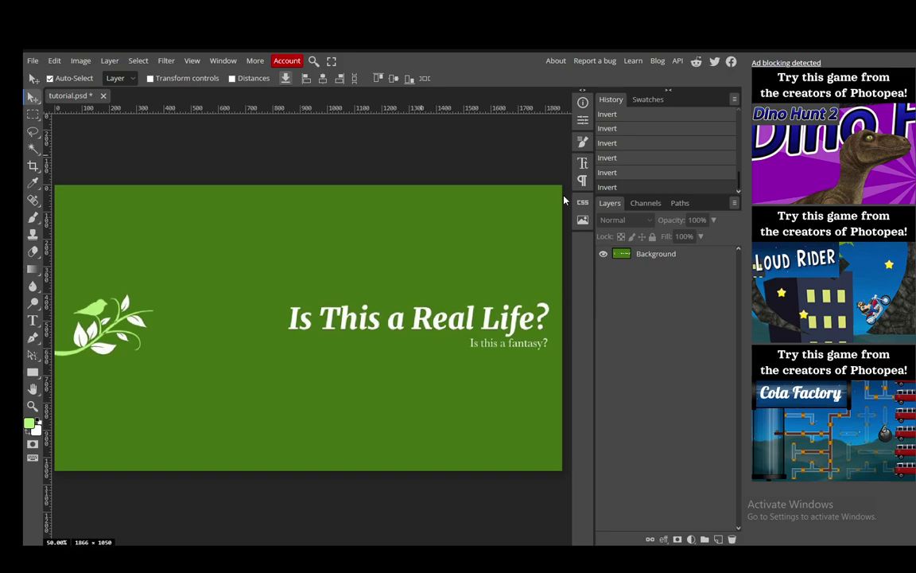
{"action": "left_click", "coordinate": [680, 256]}
{"action": "key", "text": "ctrl+i"}
{"action": "key", "text": "ctrl+i"}
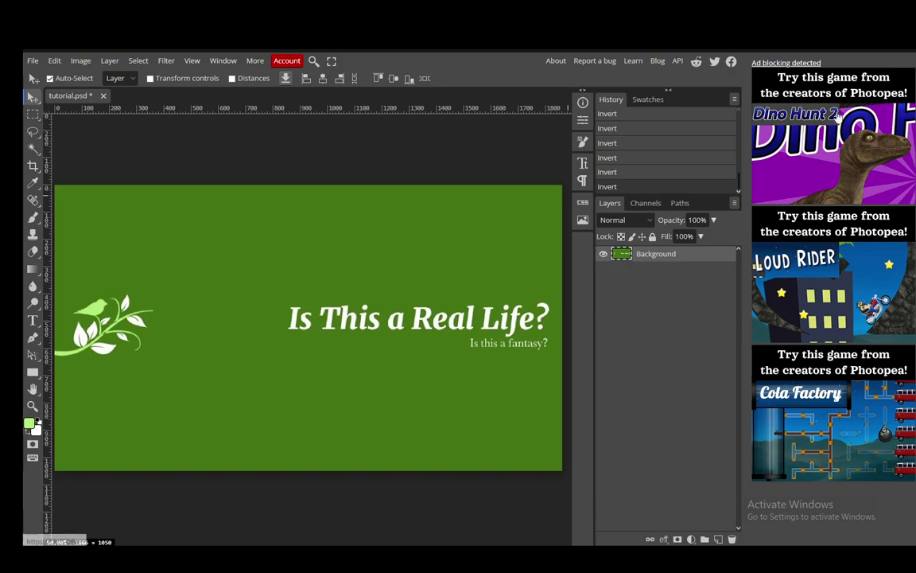